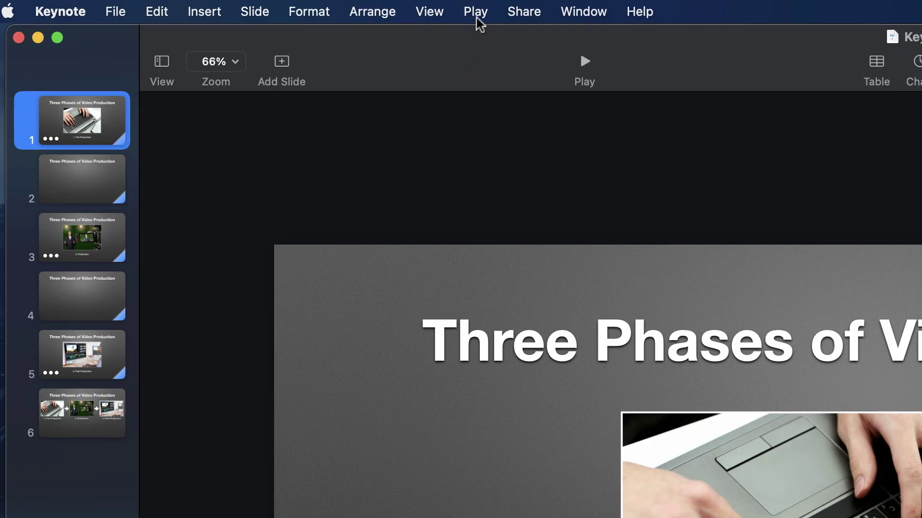
Show the About Keynote window to confirm version 10.3.9.
left_click(478, 15)
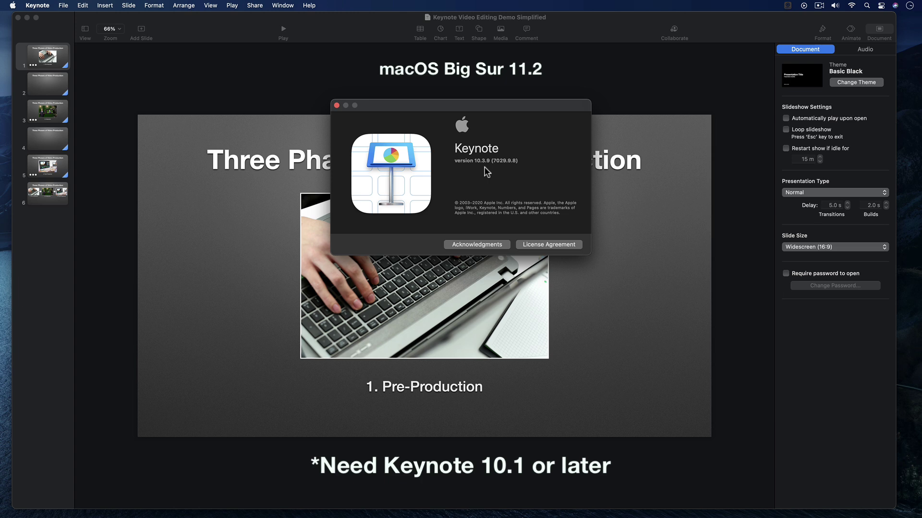
Close the About window and advance the full-screen slideshow through its builds.
left_click(337, 105)
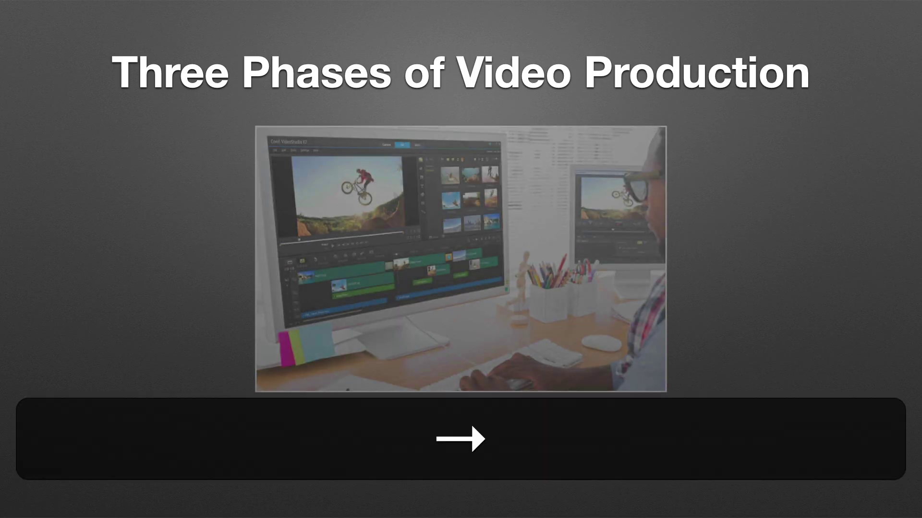
key("Right")
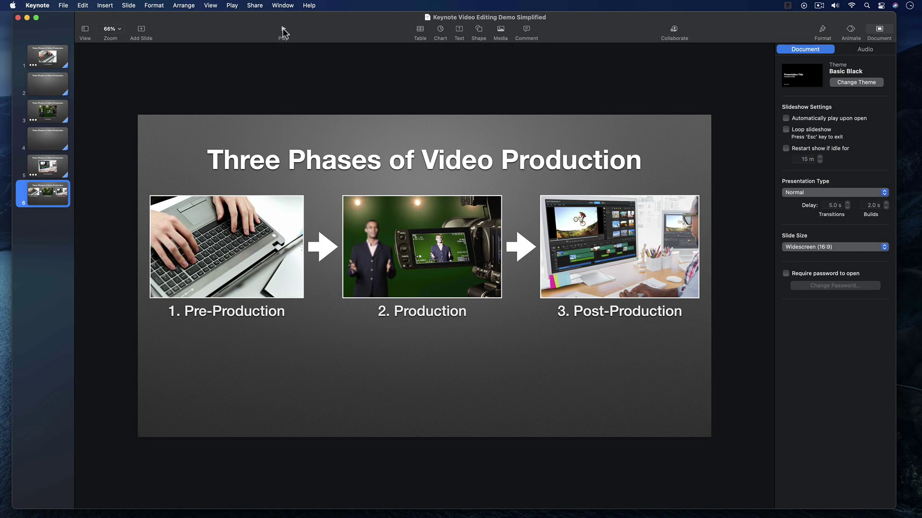
Select slide 1, the '1. Pre-Production' slide, in the navigator.
left_click(66, 56)
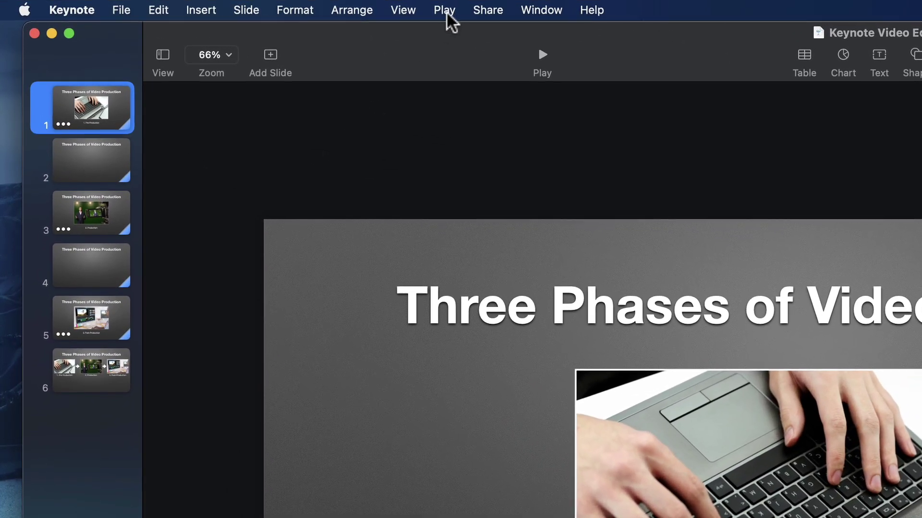
Play the slideshow in a window and step through its builds.
left_click(424, 10)
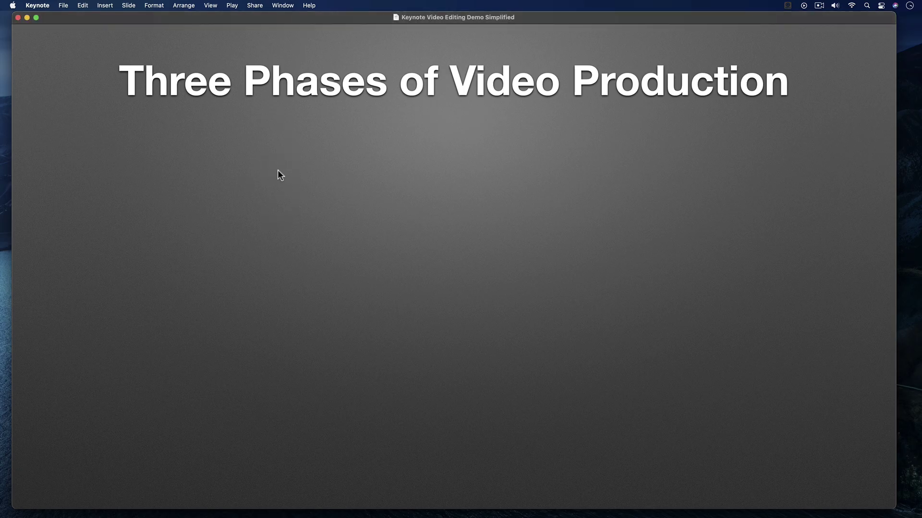
left_click(148, 129)
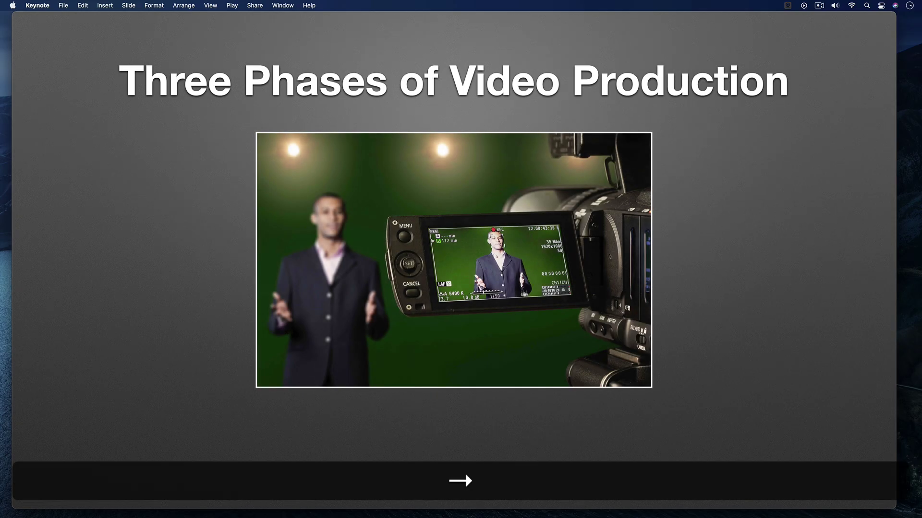
key("Right")
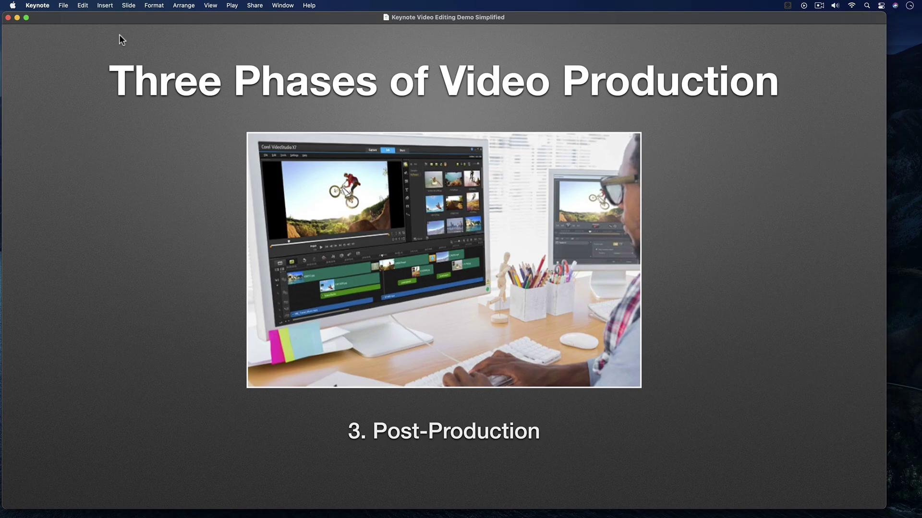
Exit the windowed slideshow and replay it in a window from slide 5.
key("Escape")
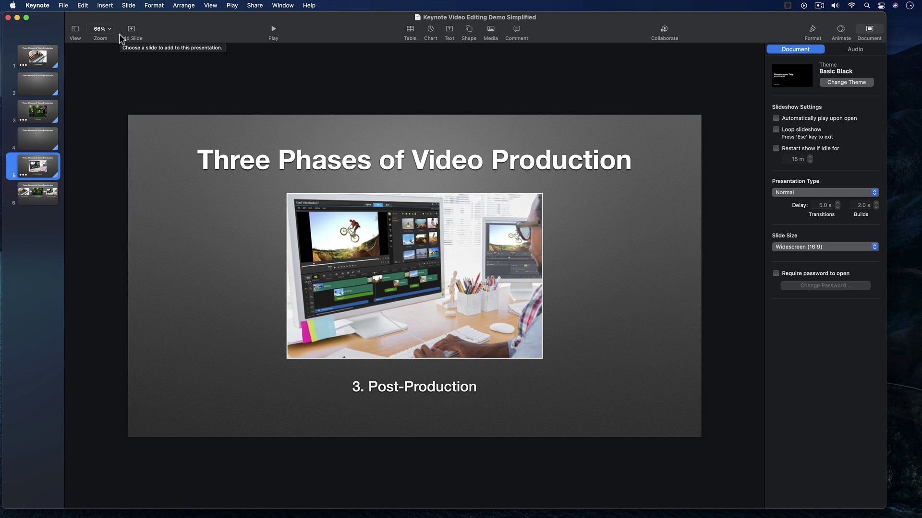
left_click(232, 5)
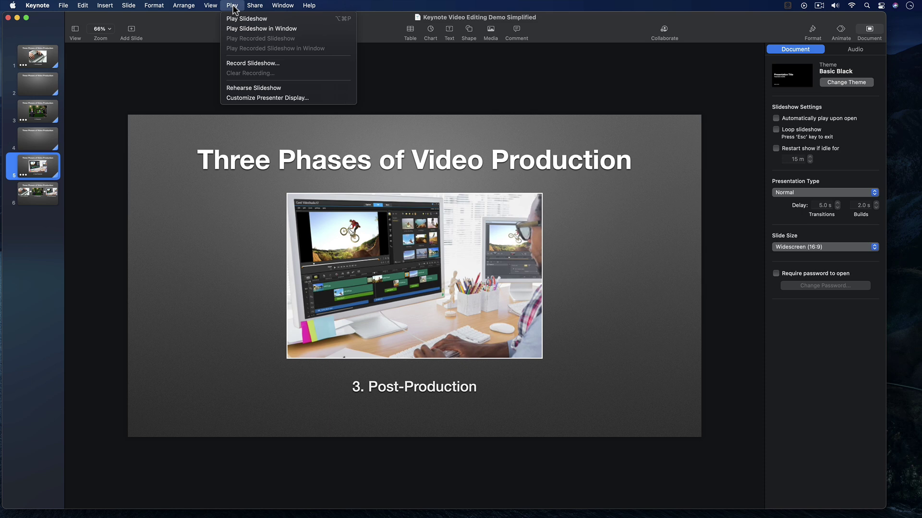
mouse_move(255, 5)
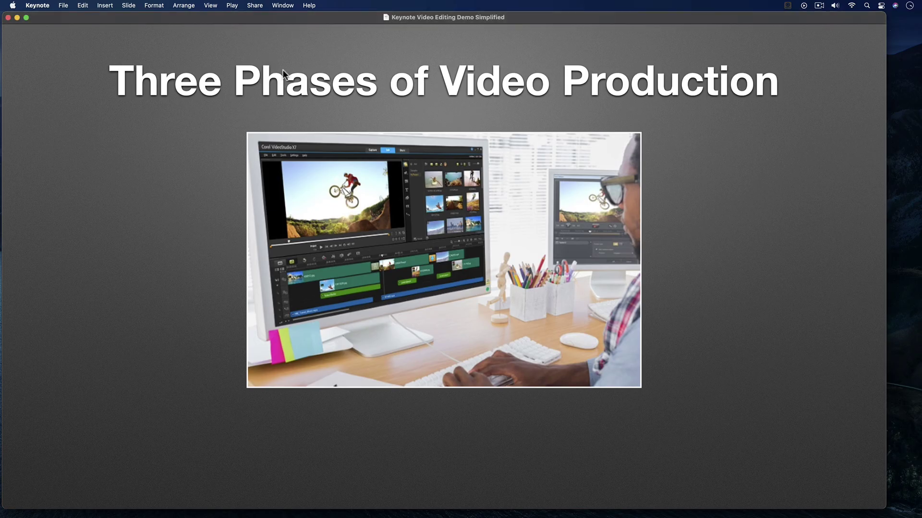
Move and resize the slideshow window to nearly fill the screen with a thin desktop margin.
left_click_drag(98, 16, 113, 22)
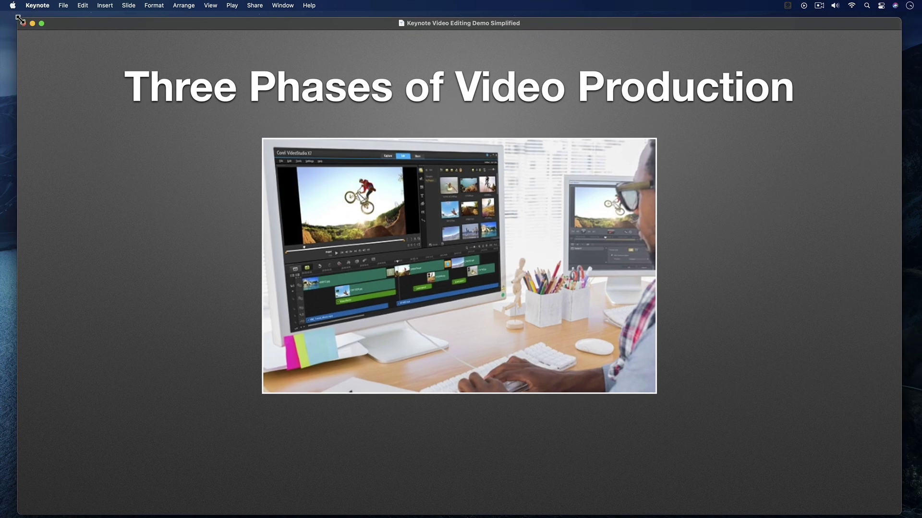
mouse_move(18, 19)
left_mouse_down()
mouse_move(107, 78)
mouse_move(136, 23)
mouse_move(93, 23)
mouse_move(102, 31)
mouse_move(3, 15)
left_mouse_up()
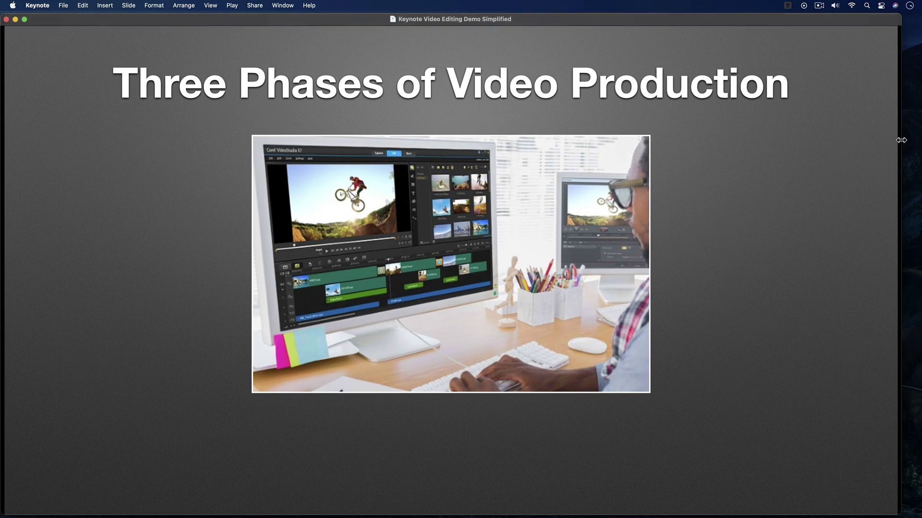
left_click_drag(901, 140, 919, 139)
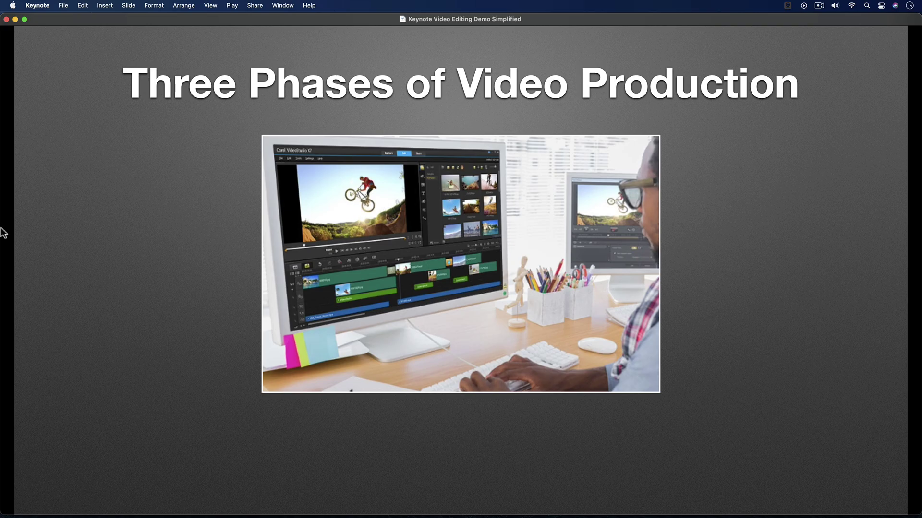
left_click_drag(1, 232, 30, 231)
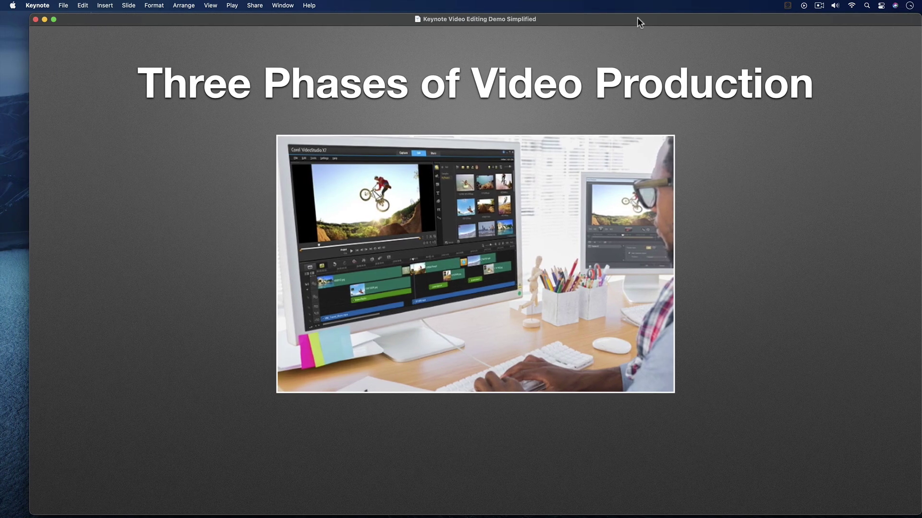
left_click_drag(637, 17, 615, 14)
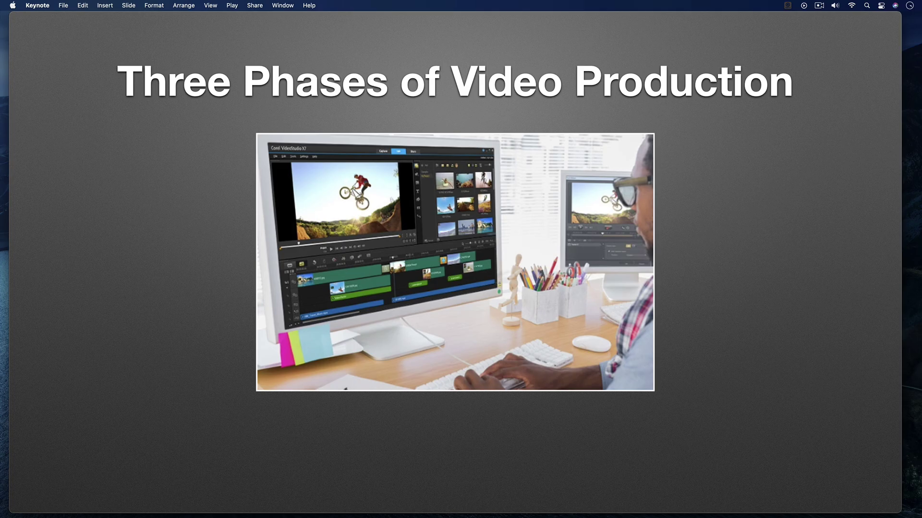
Launch QuickTime Player from Spotlight by searching 'qu'.
key("super")
key("super+space")
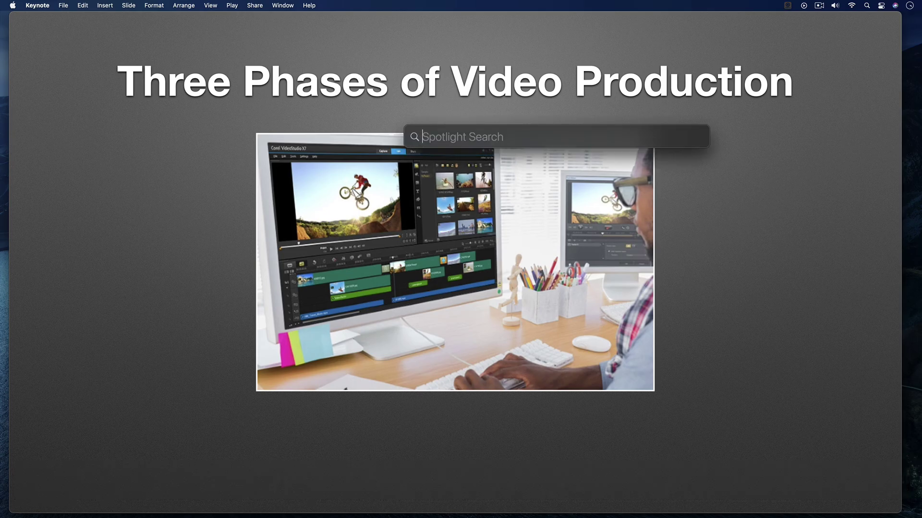
type("qui")
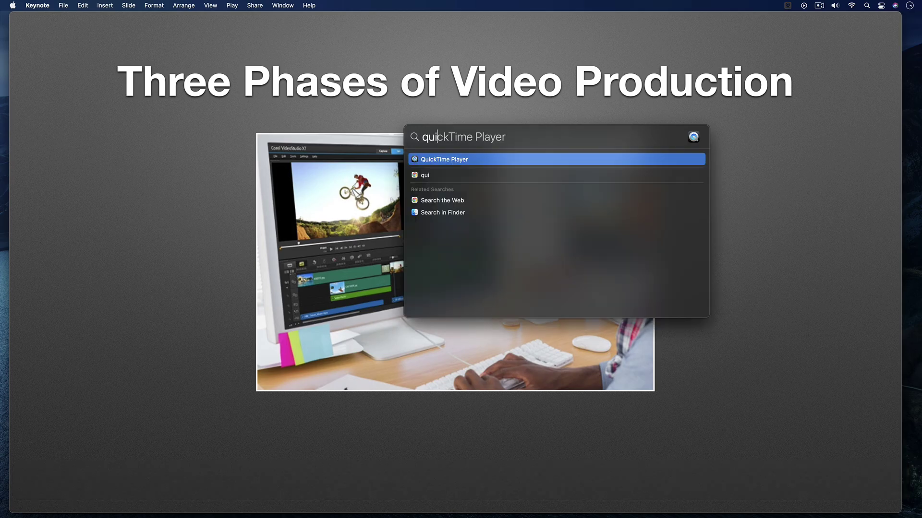
key("Return")
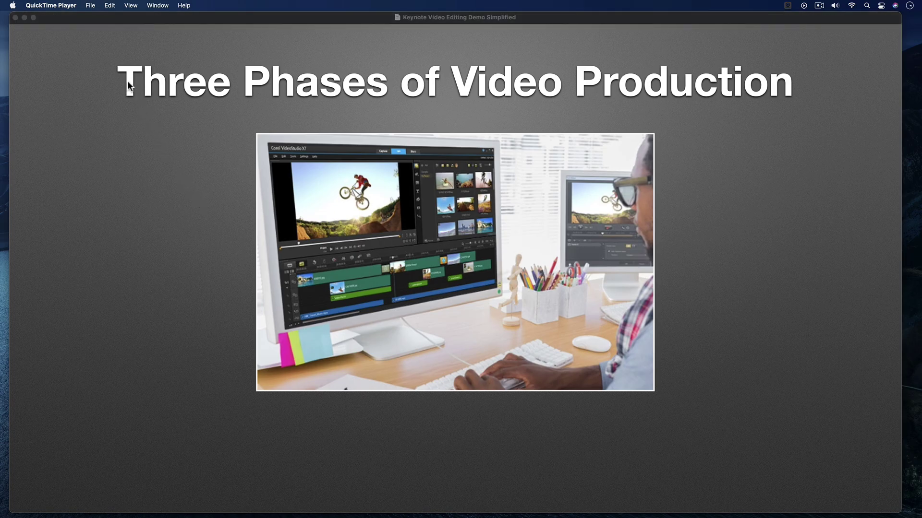
Create a New Movie Recording in QuickTime to show the live webcam preview.
left_click(91, 5)
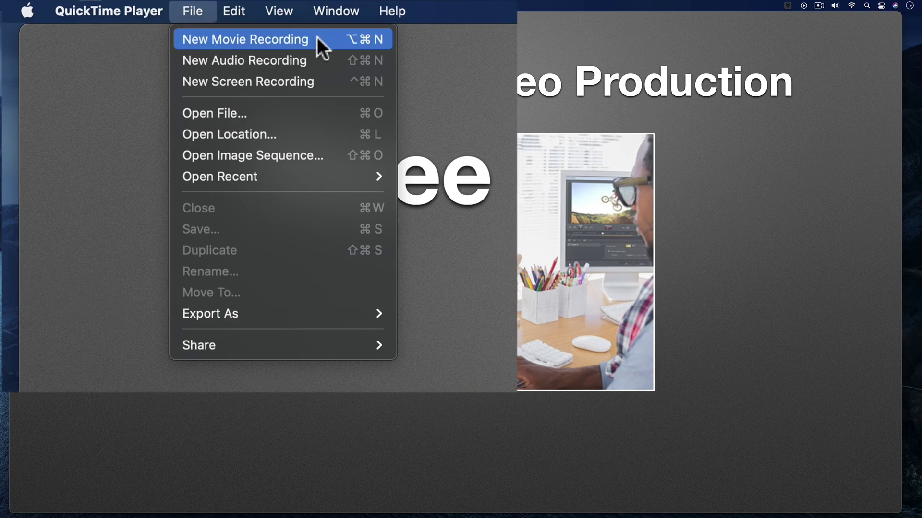
left_click(317, 39)
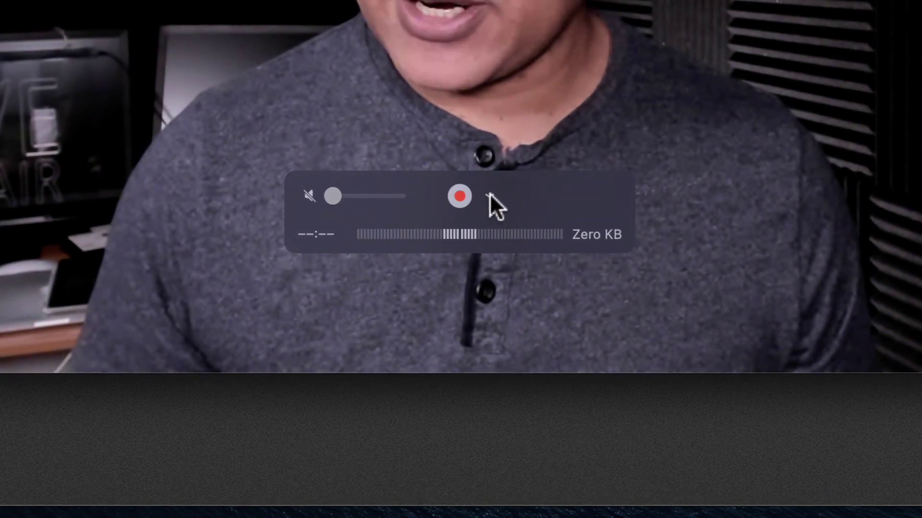
Choose Logitech BRIO as the recording camera in the options menu.
left_click(489, 194)
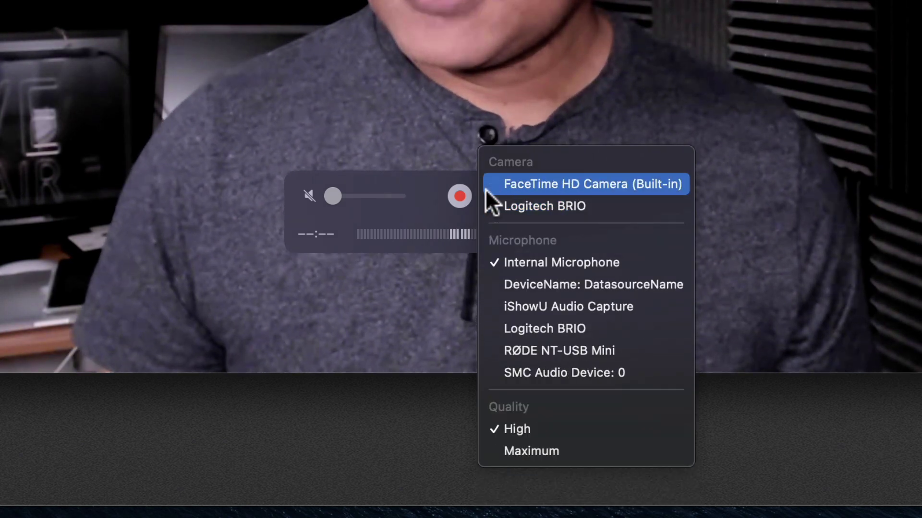
left_click(500, 206)
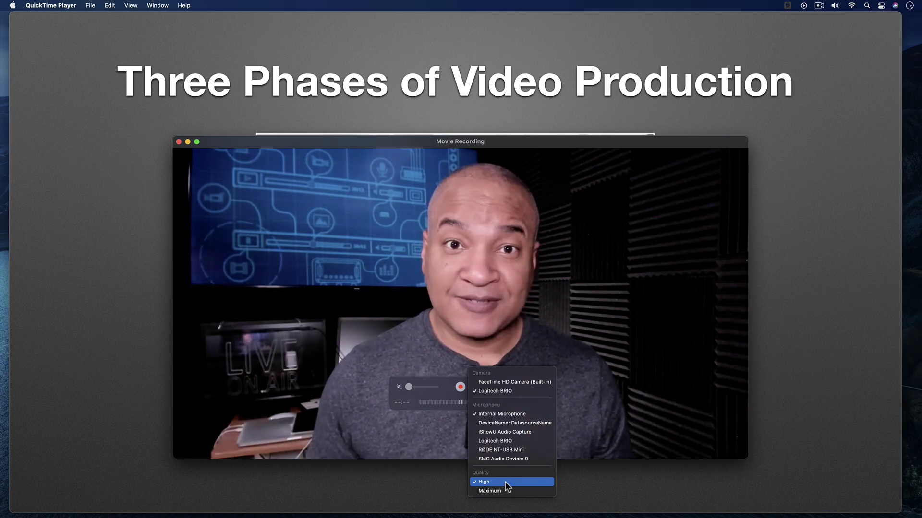
Close the recording options, keeping Logitech BRIO, Internal Microphone and High quality.
left_click(446, 382)
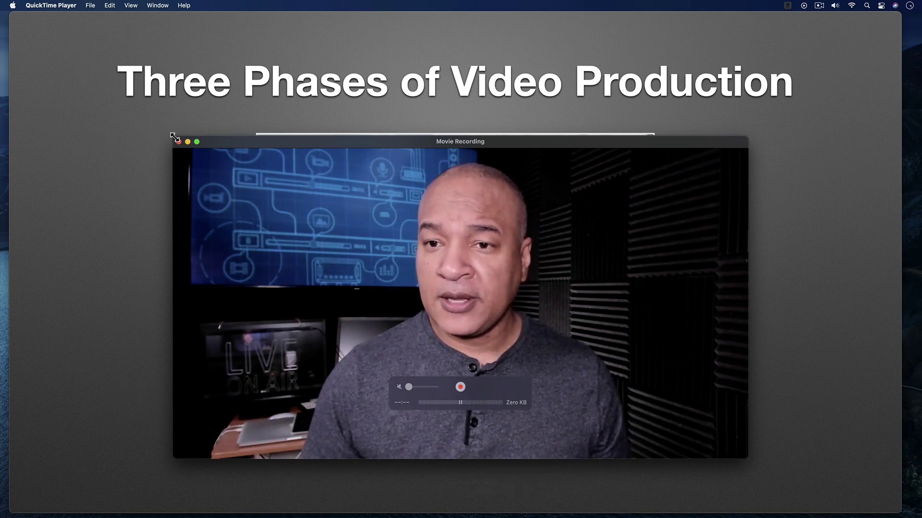
Shrink the Movie Recording window into a small inset at the slide's lower-right corner.
left_click_drag(174, 137, 762, 412)
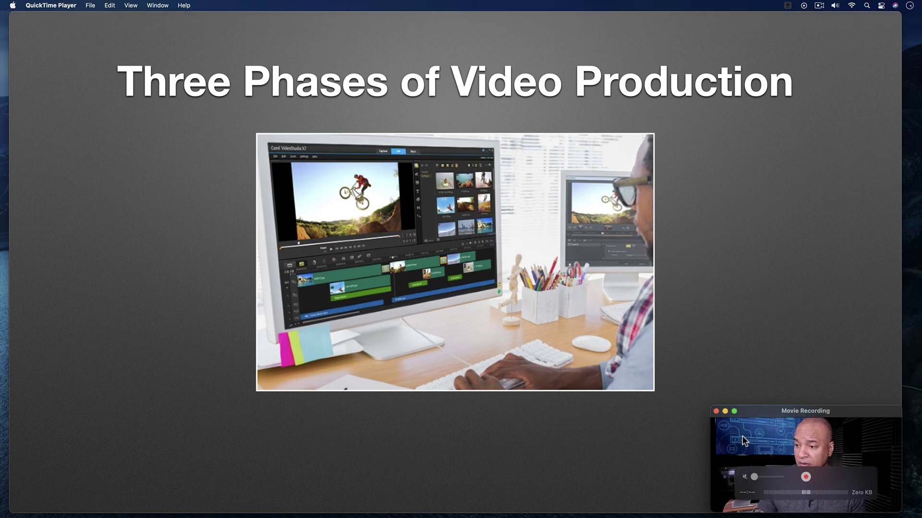
mouse_move(733, 448)
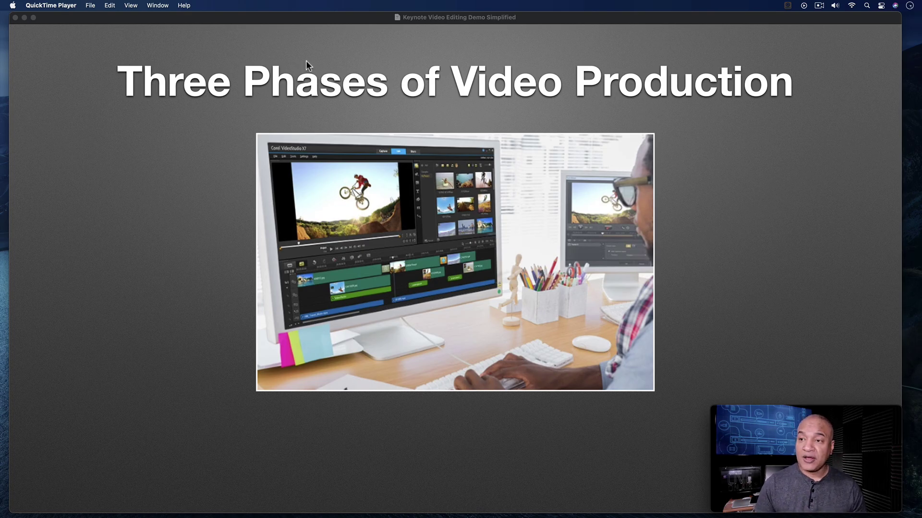
Make the Keynote slideshow window narrower, then raise the Movie Recording webcam window above it.
left_click(312, 18)
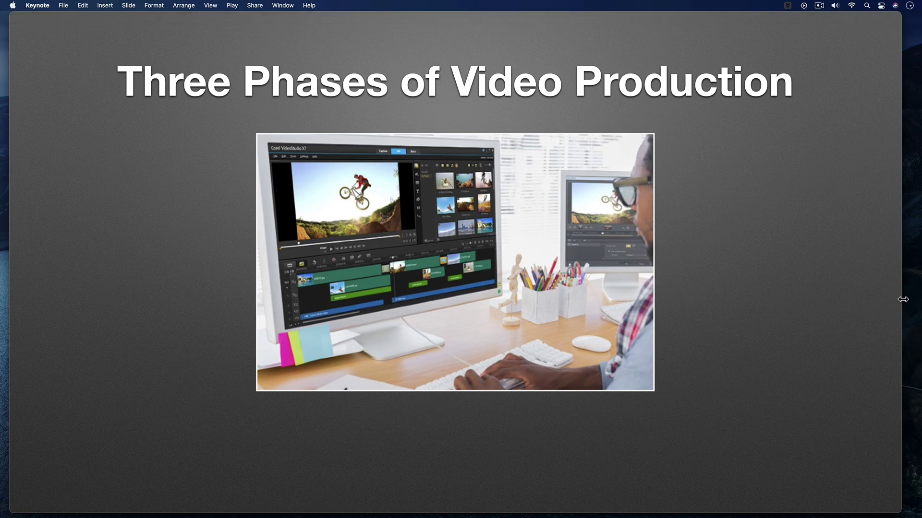
left_click_drag(899, 299, 824, 300)
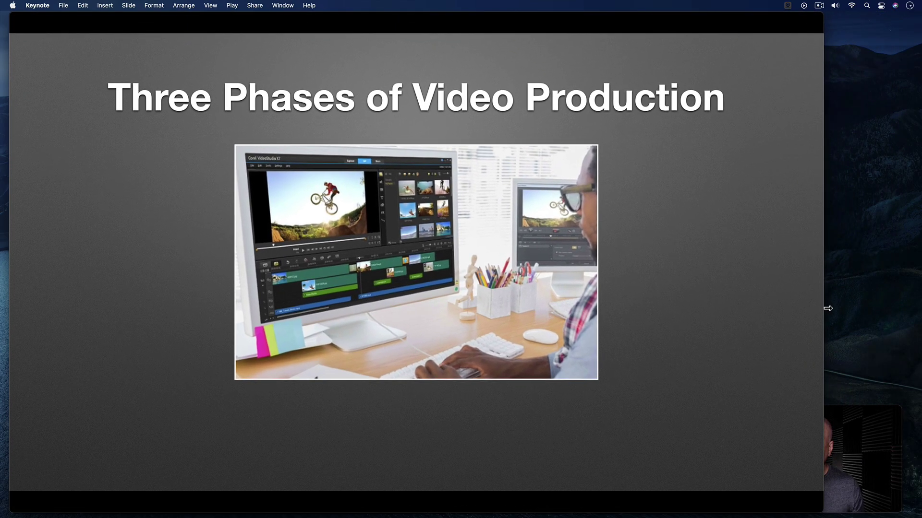
left_click(871, 419)
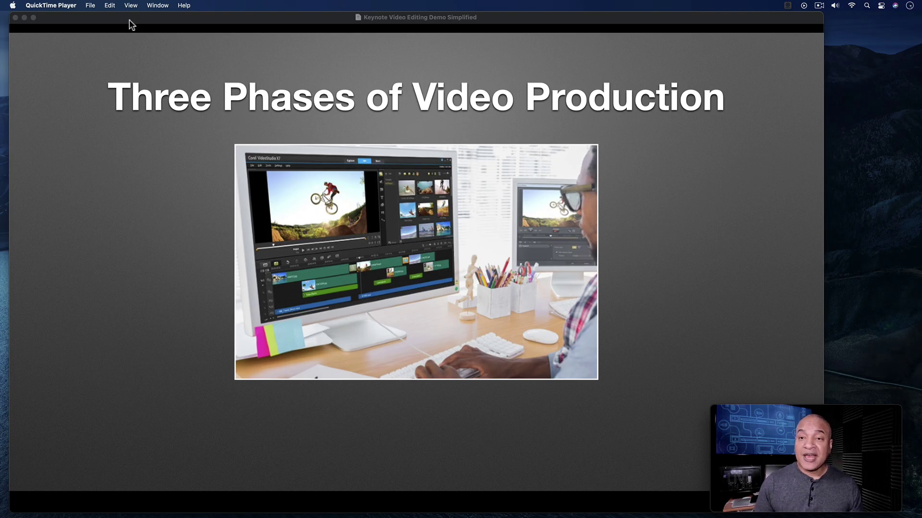
Turn on View > Float on Top for the webcam window and widen Keynote back to full size.
left_click(131, 6)
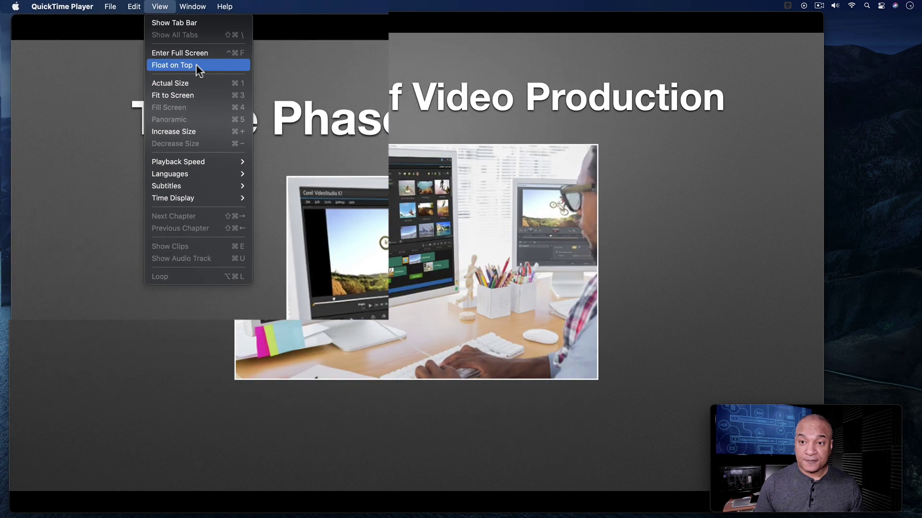
left_click(303, 100)
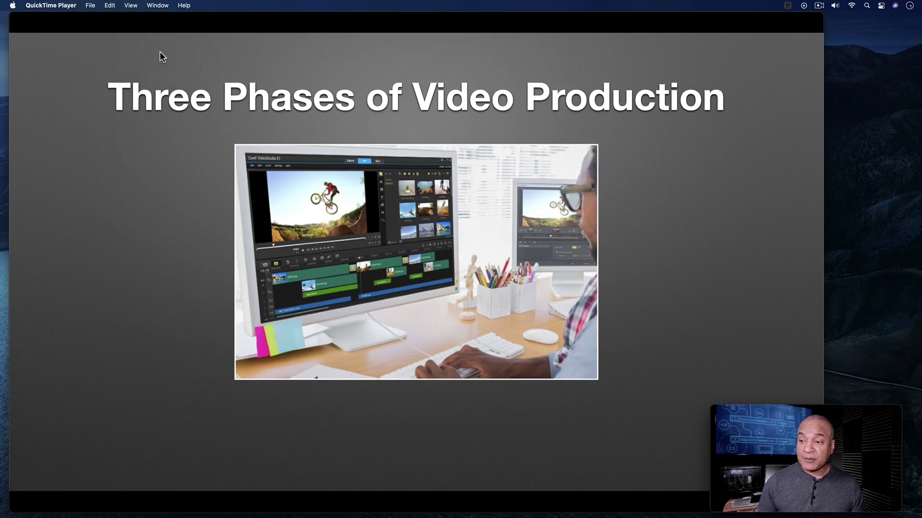
mouse_move(742, 425)
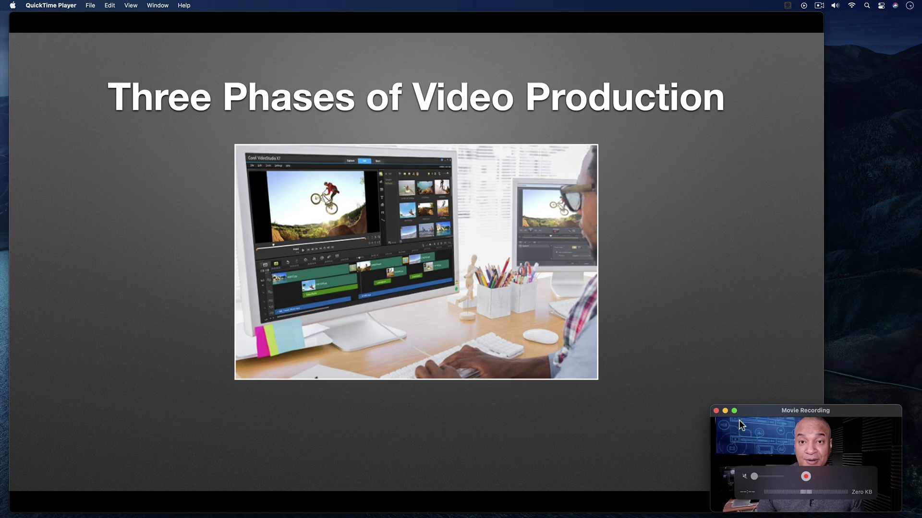
left_click(609, 15)
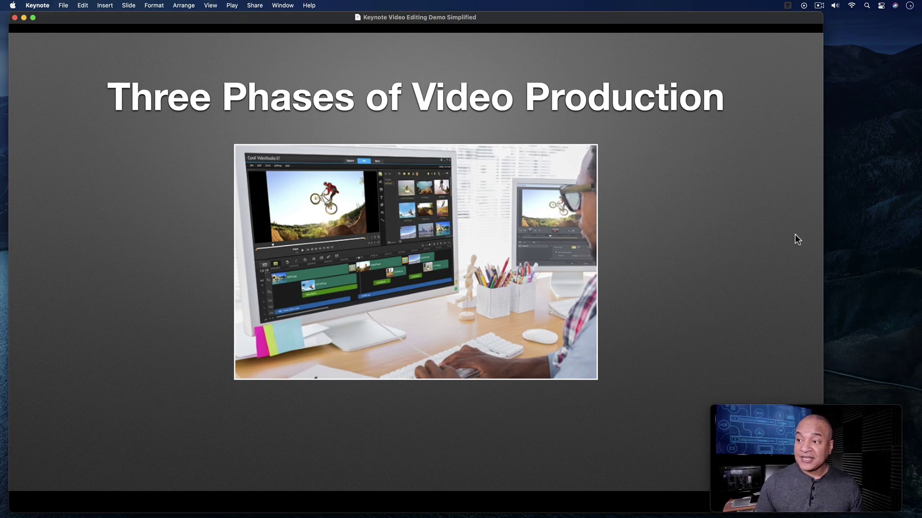
left_click_drag(824, 234, 899, 235)
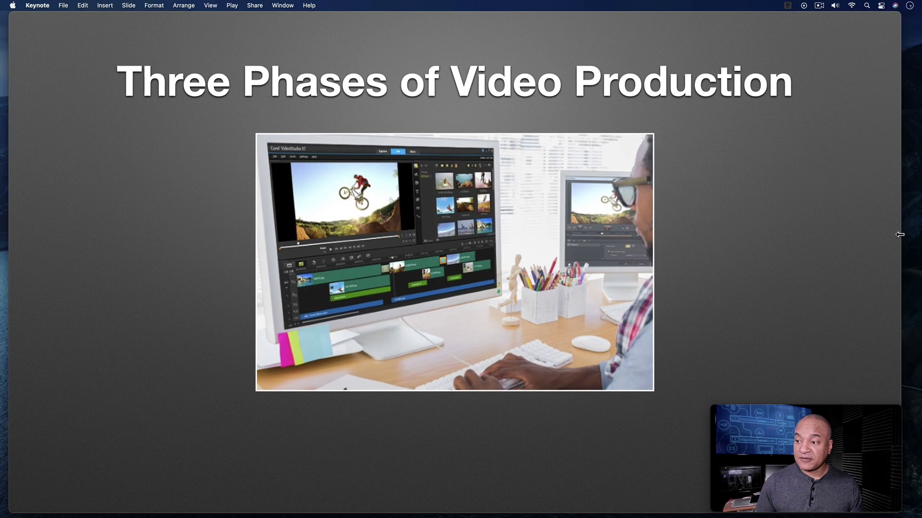
mouse_move(739, 407)
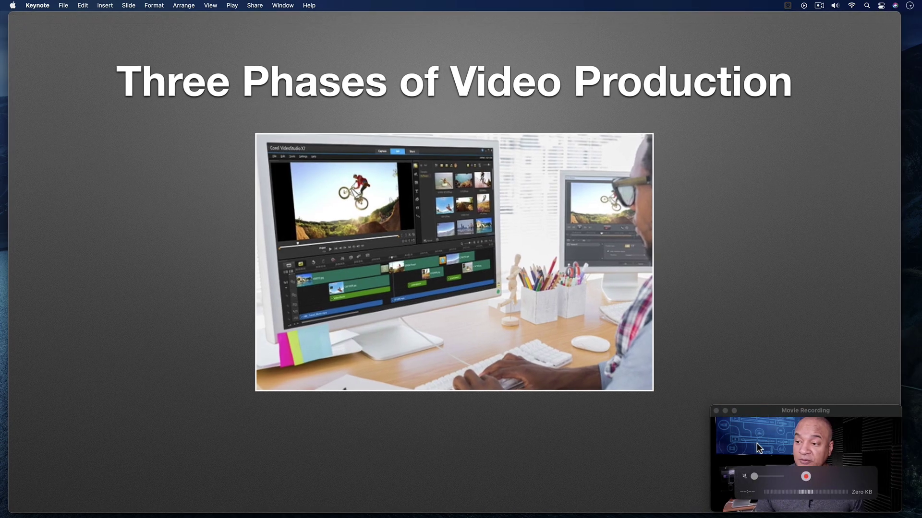
left_click(664, 437)
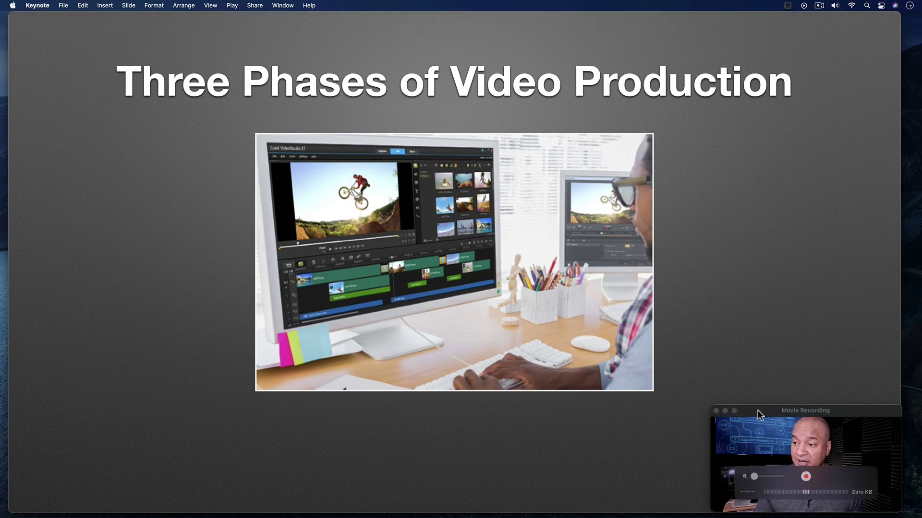
Make the floating Movie Recording window active so QuickTime Player has focus again.
left_click(757, 412)
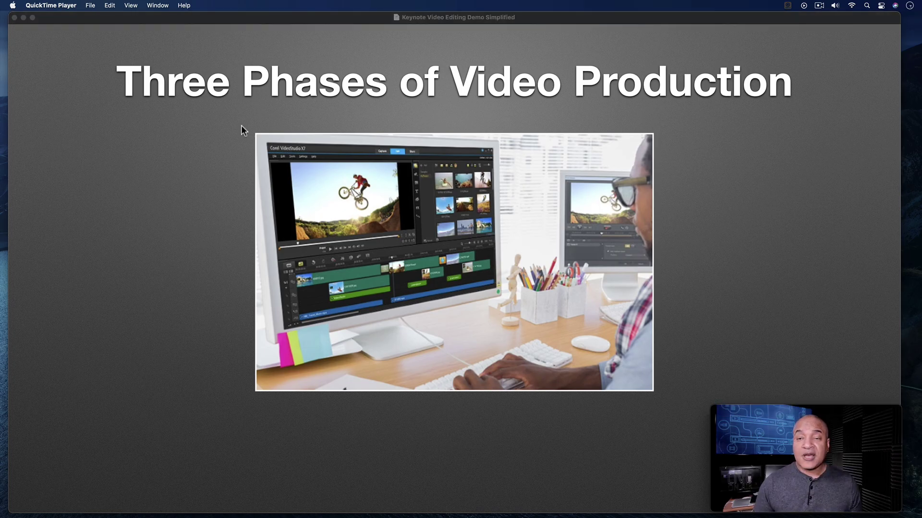
Start a File > New Screen Recording, leaving Record Entire Screen selected.
left_click(91, 7)
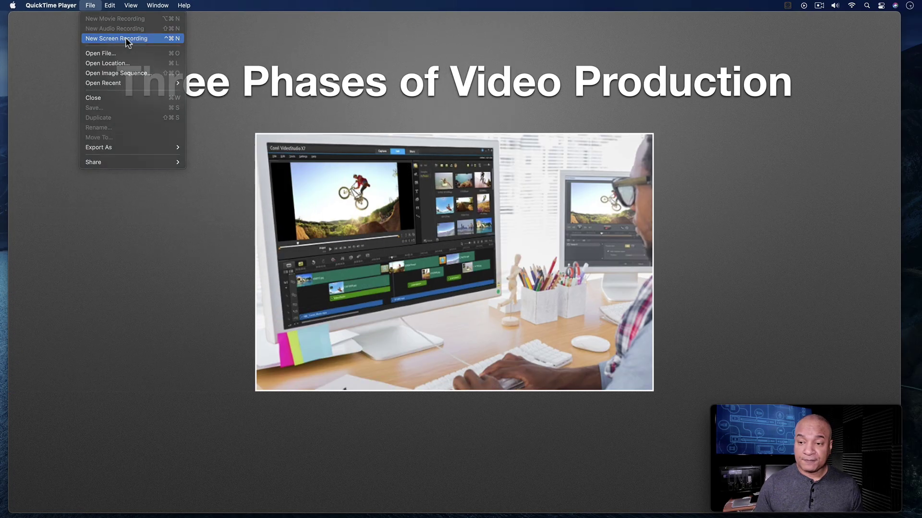
left_click(247, 82)
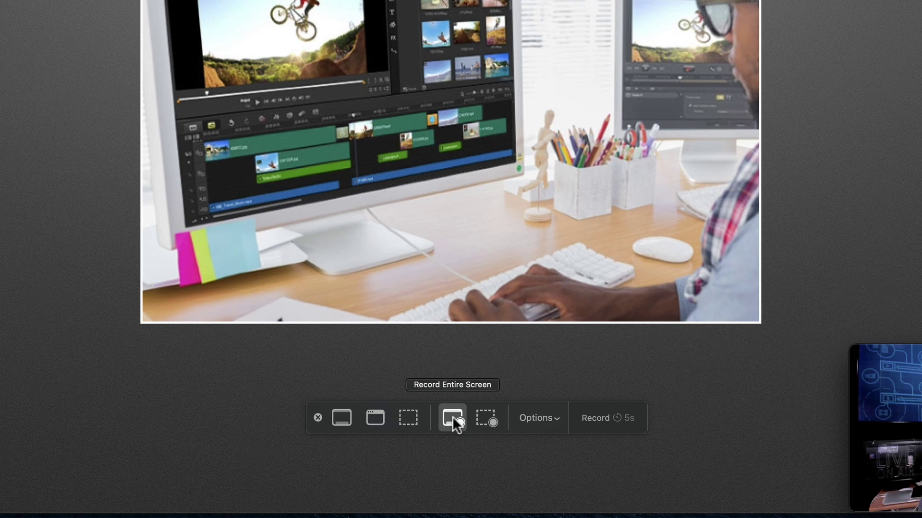
Set the recording Options to save to the Desktop, keeping the 5-second timer.
left_click(555, 418)
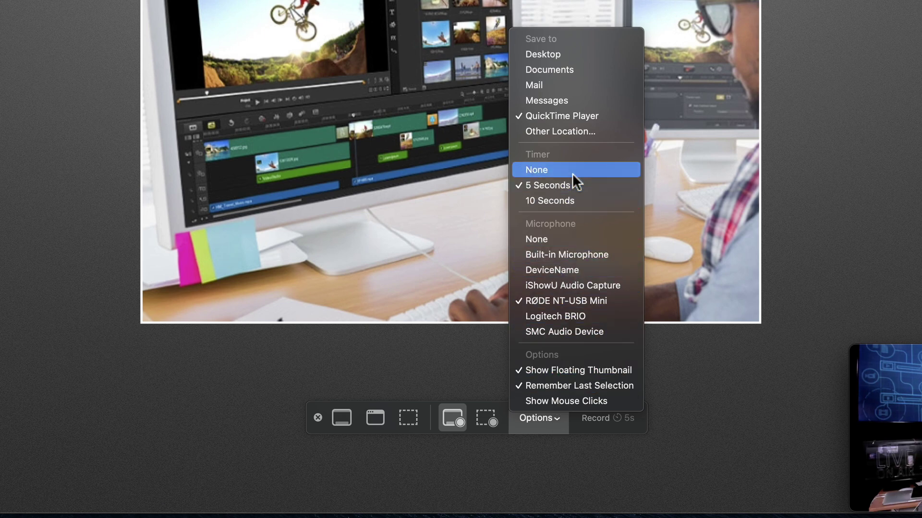
left_click(586, 53)
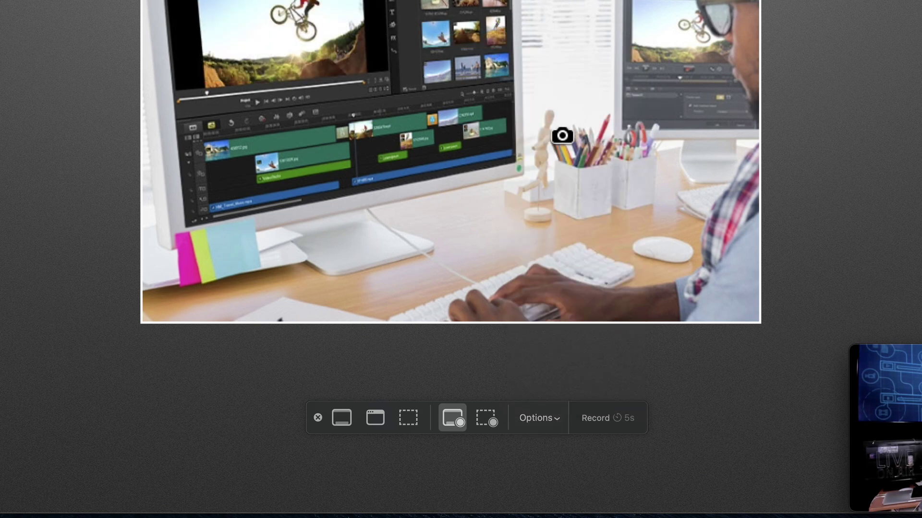
left_click(555, 418)
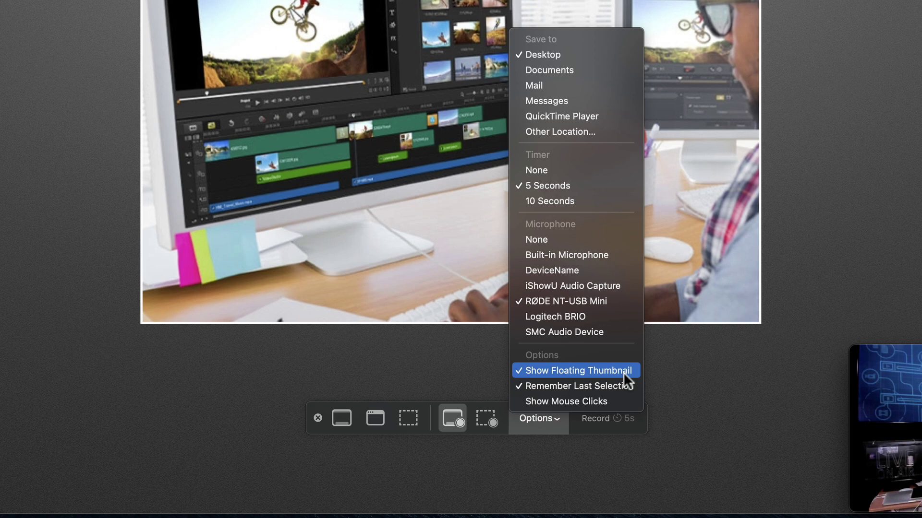
left_click(560, 425)
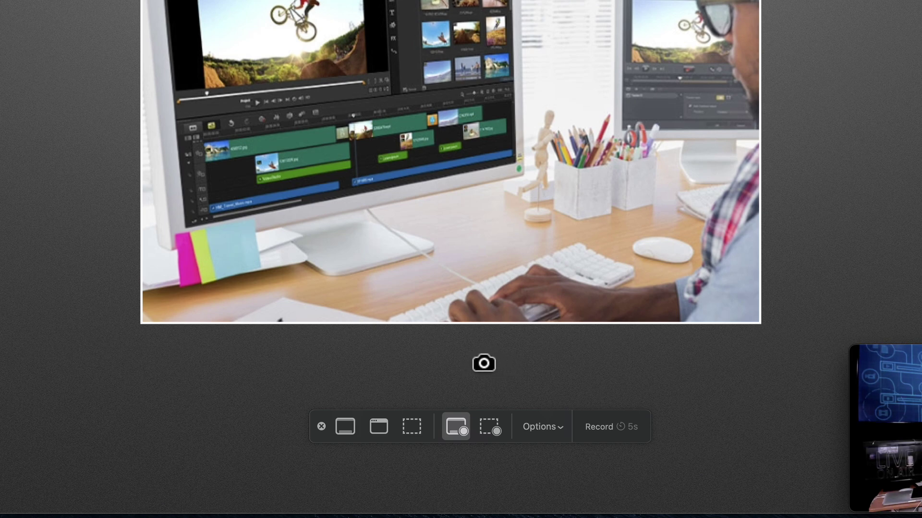
Start recording the entire screen, then step the Keynote slideshow back through its builds.
left_click(484, 362)
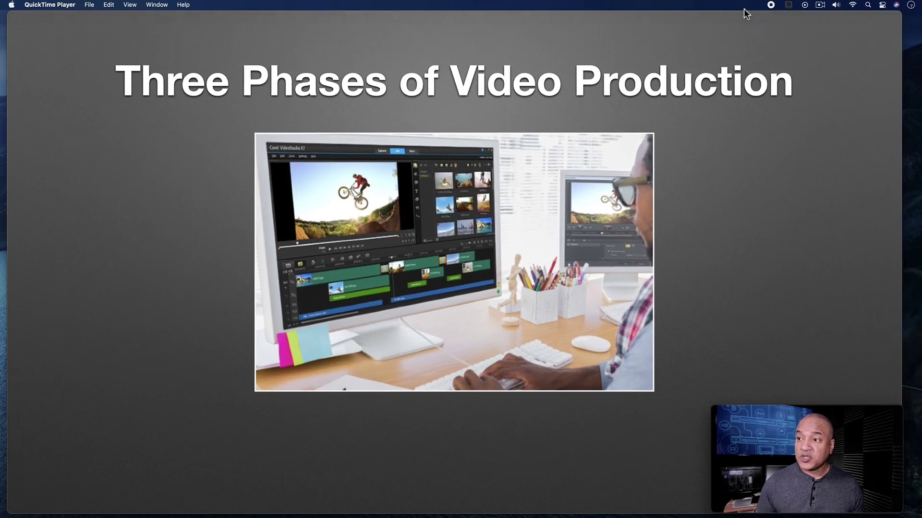
left_click(742, 15)
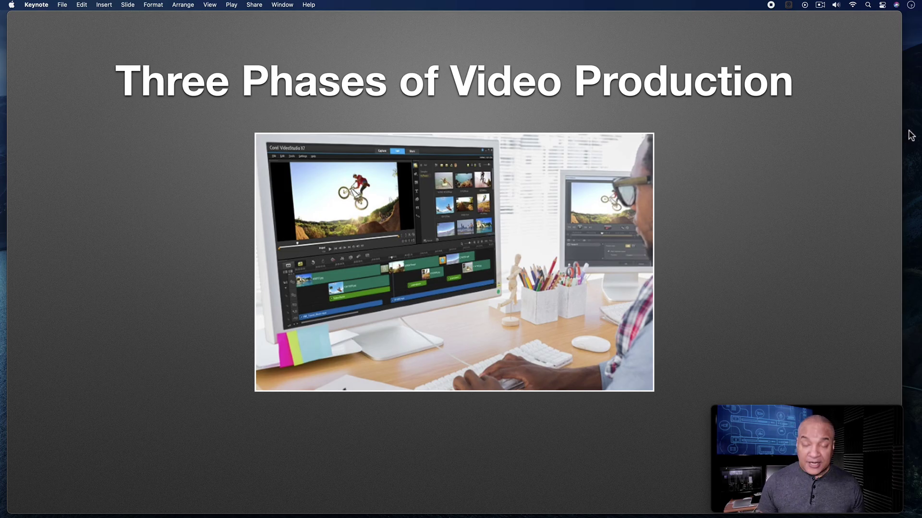
key("Left")
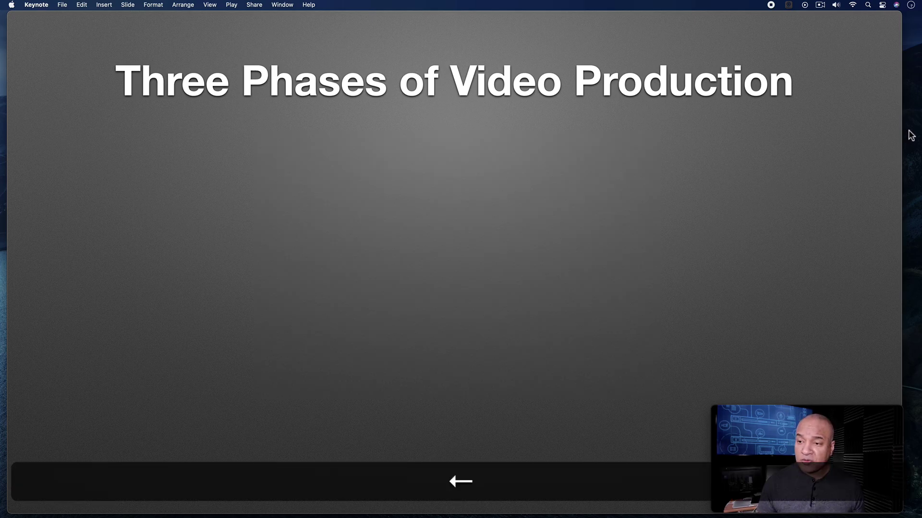
key("Right")
key("Left")
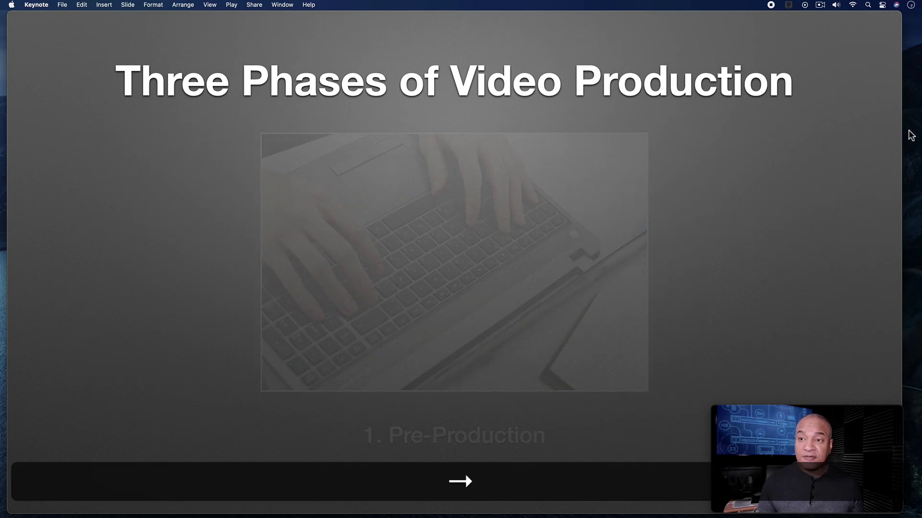
key("Right")
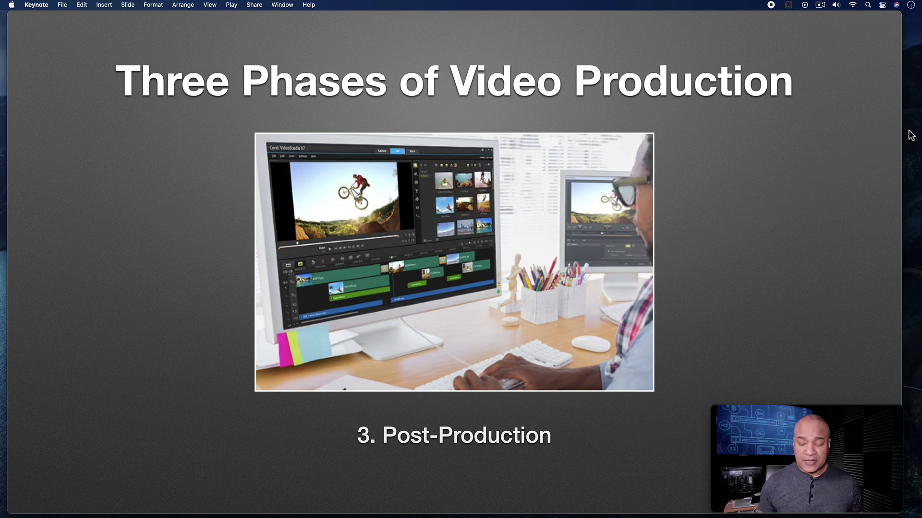
Advance two builds to the summary showing all three production phases with arrows.
key("Right")
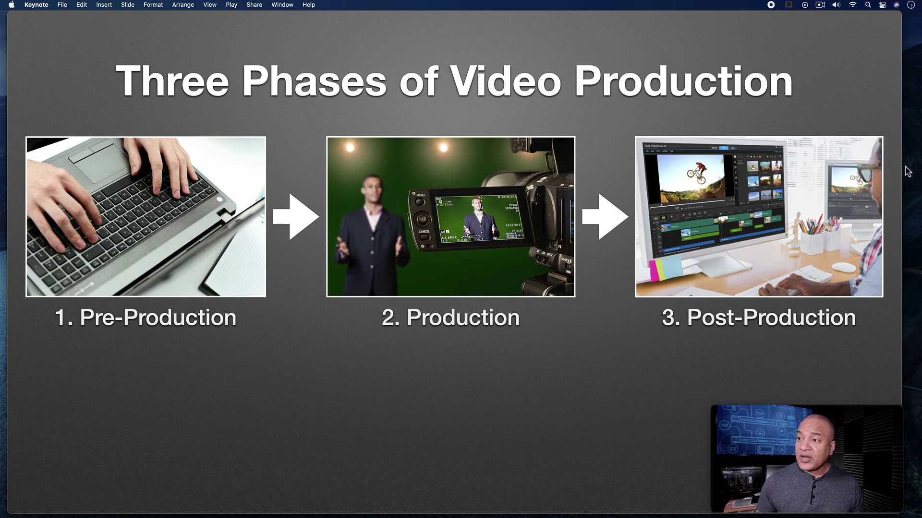
Stop the screen recording from the menu bar and choose Desktop as the save location.
left_click(788, 6)
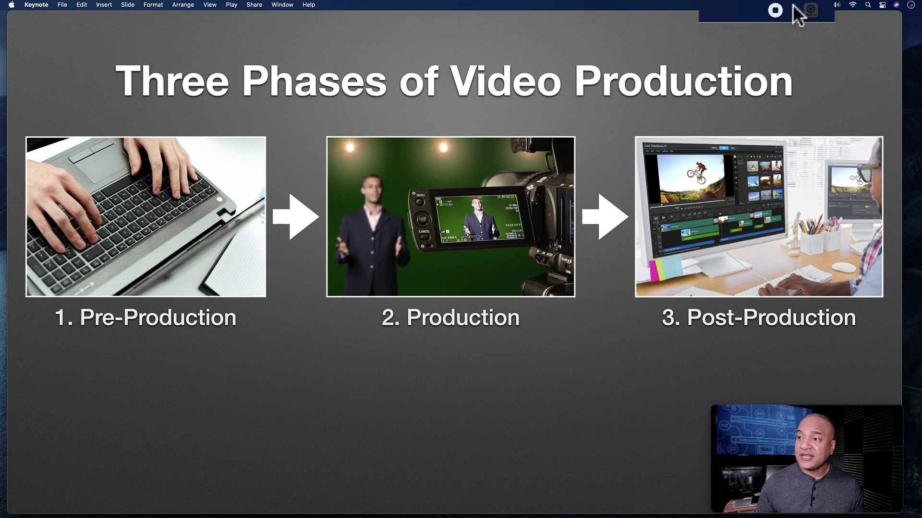
left_click(781, 19)
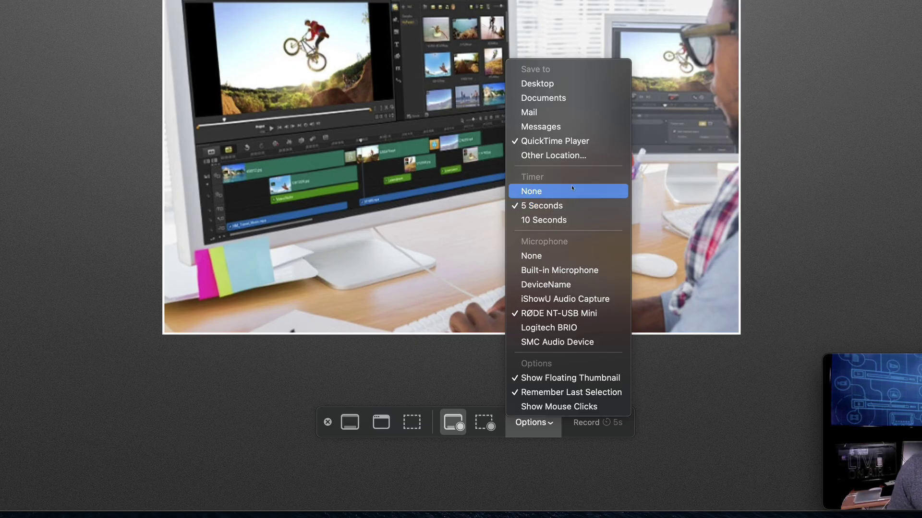
left_click(578, 82)
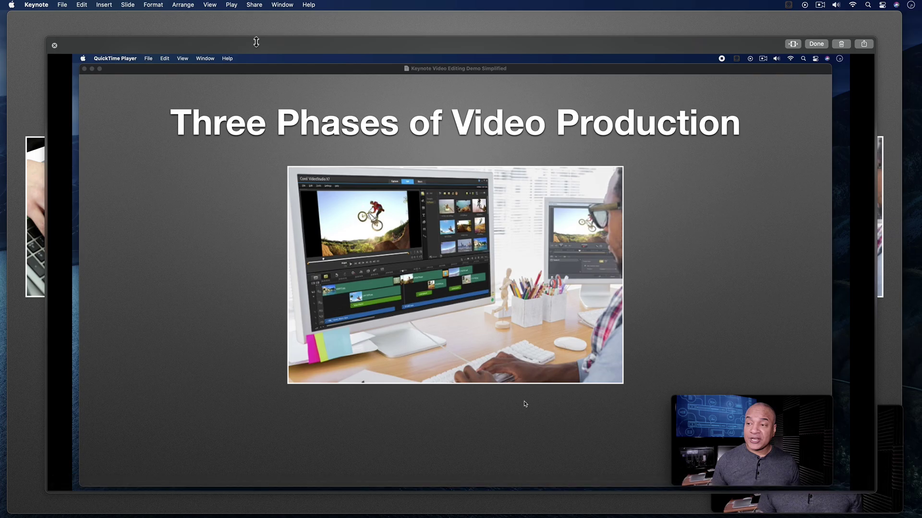
Move and enlarge the recording preview, then play it to 00:11 and pause.
left_click_drag(256, 42, 243, 32)
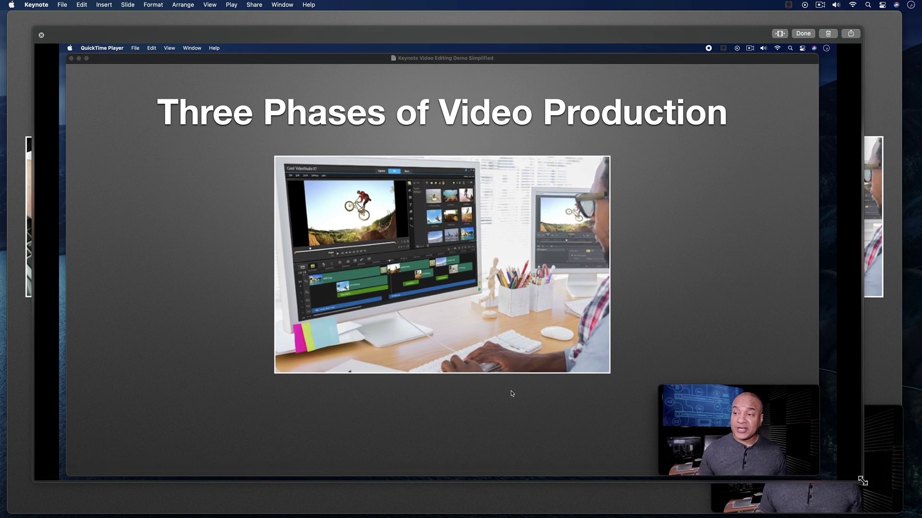
left_click_drag(862, 481, 908, 510)
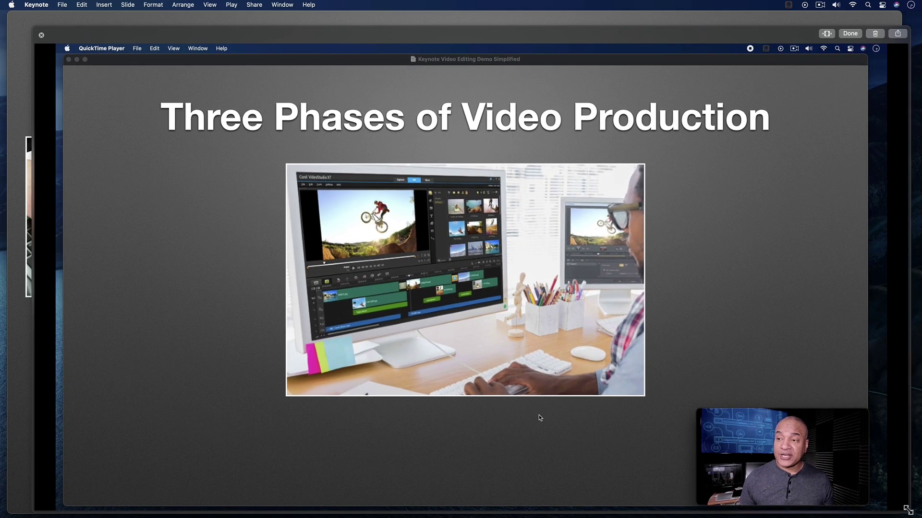
mouse_move(882, 507)
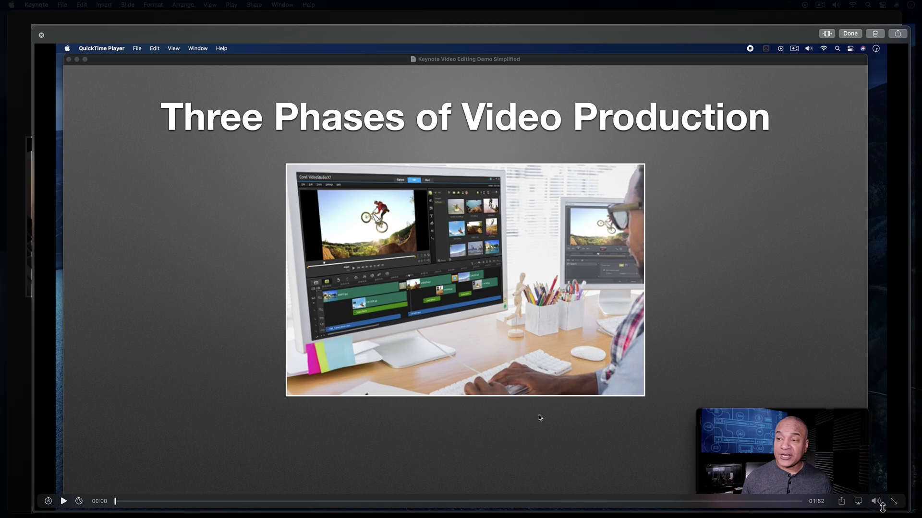
left_click(64, 501)
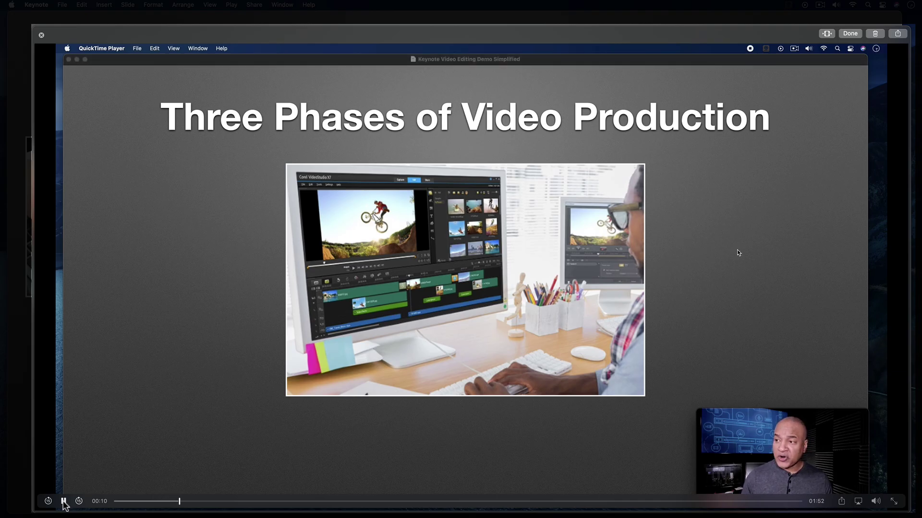
left_click(63, 501)
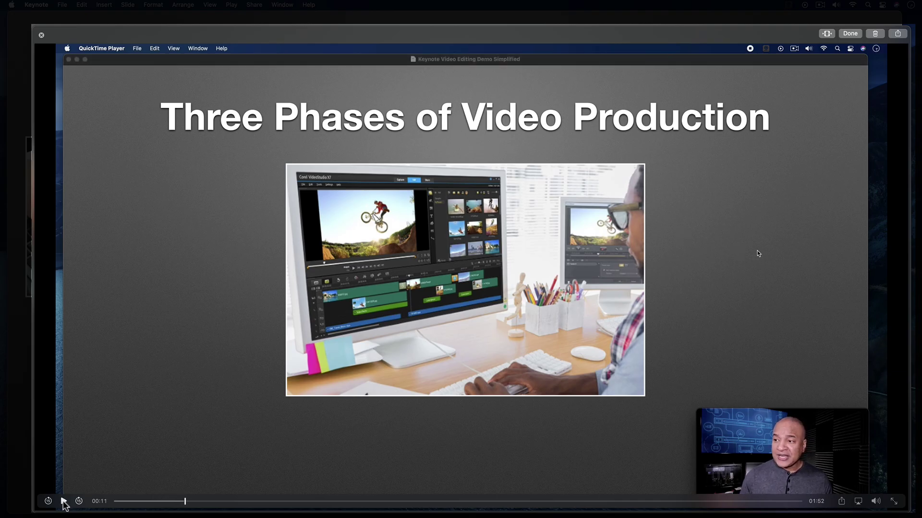
Trim the screen capture so it runs from about 00:21.66 to 01:49.46.
left_click(827, 35)
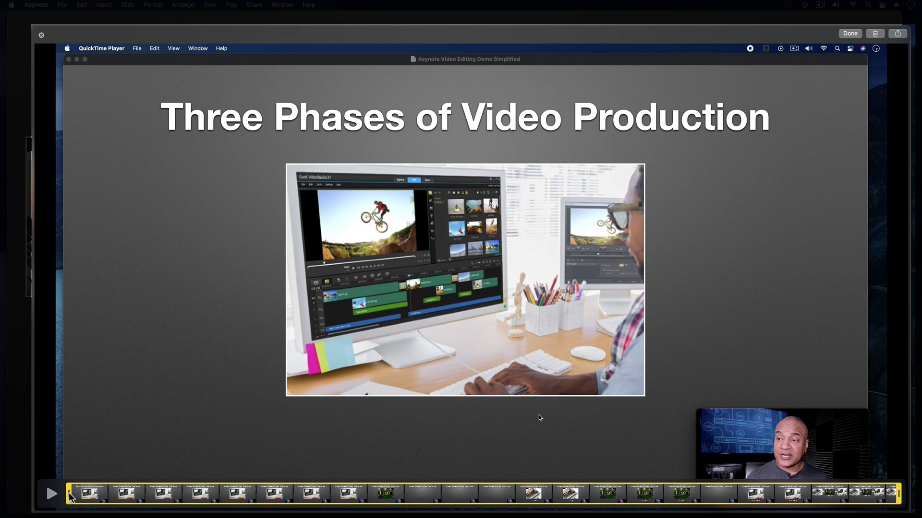
left_click_drag(69, 494, 435, 495)
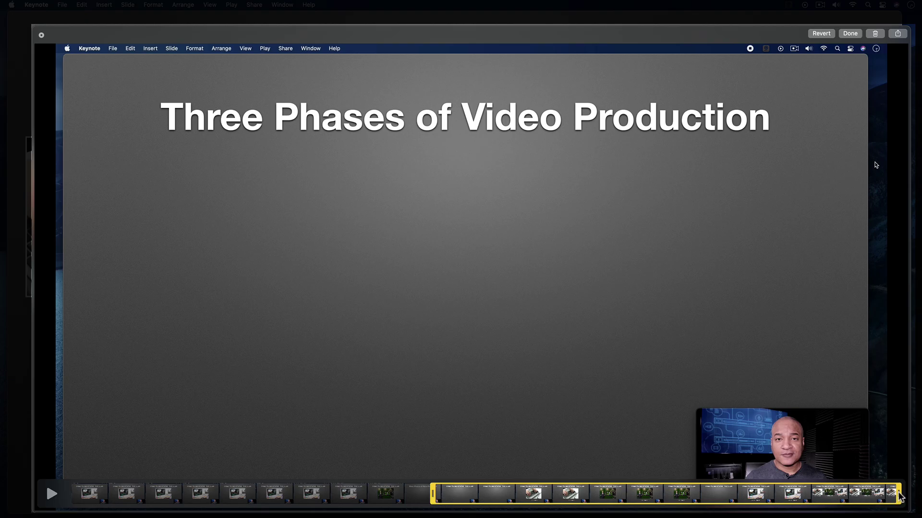
left_click_drag(900, 496, 831, 501)
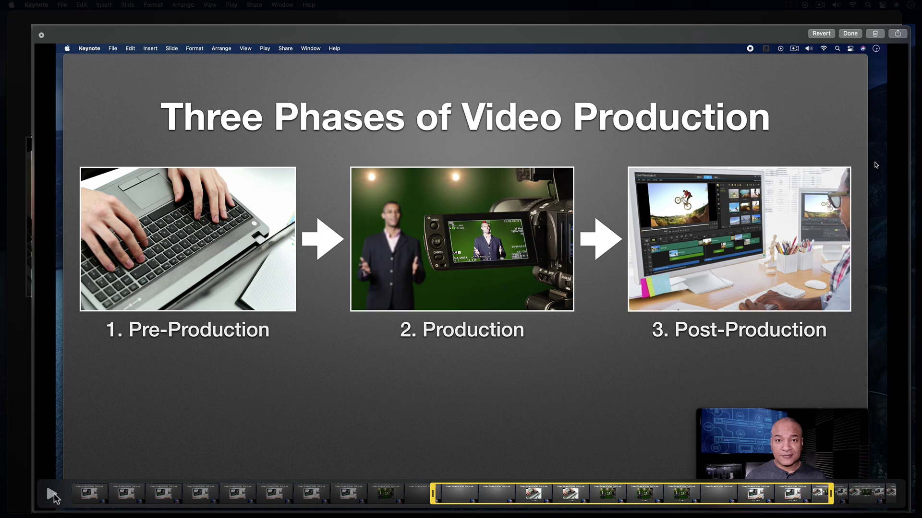
Play back the trimmed section in Quick Look, then confirm the trim with Done.
left_click(53, 495)
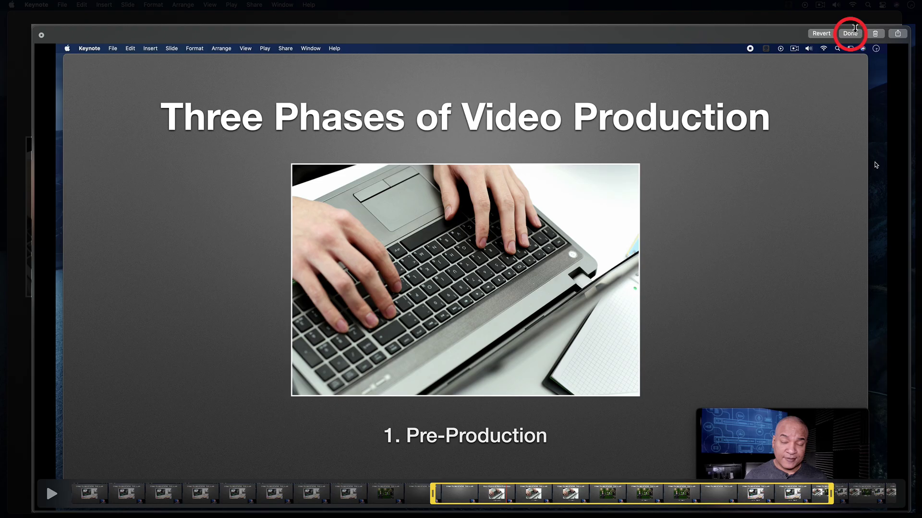
left_click(848, 38)
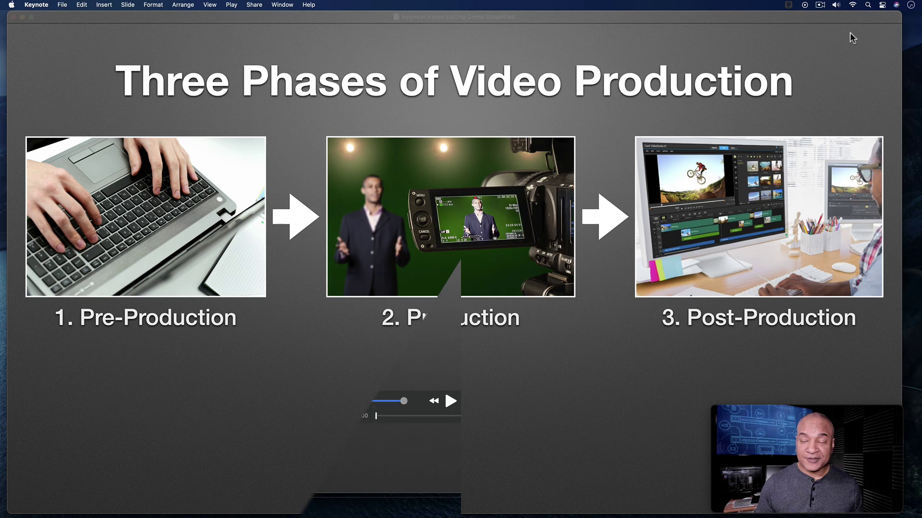
Nudge the QuickTime window right and play the 00:53 trimmed slideshow recording.
left_click_drag(689, 26, 696, 27)
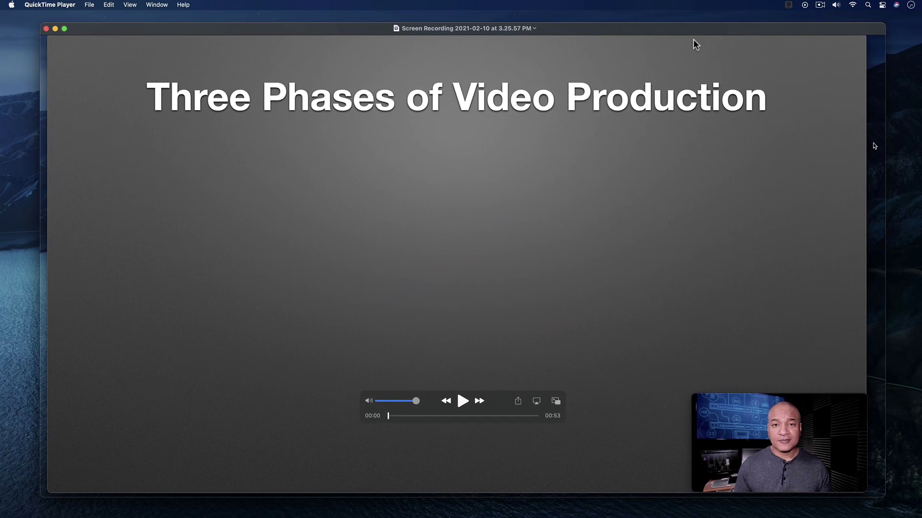
left_click(461, 402)
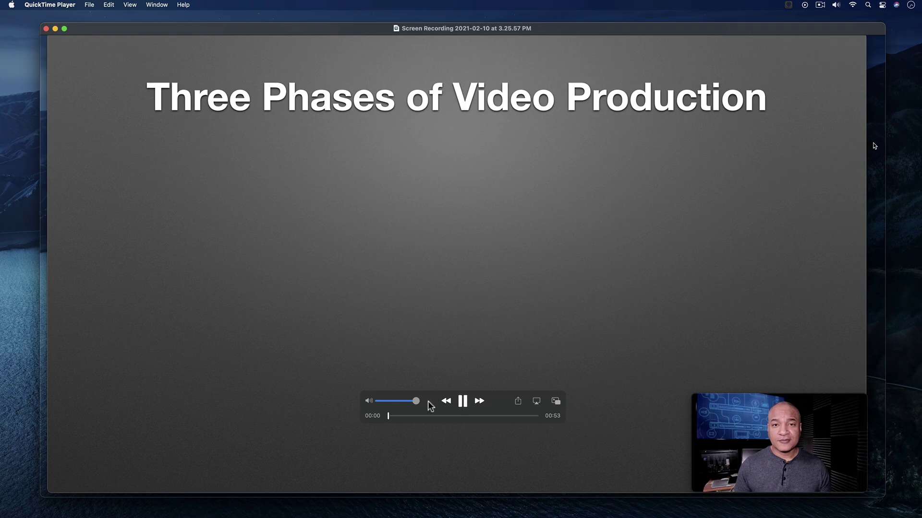